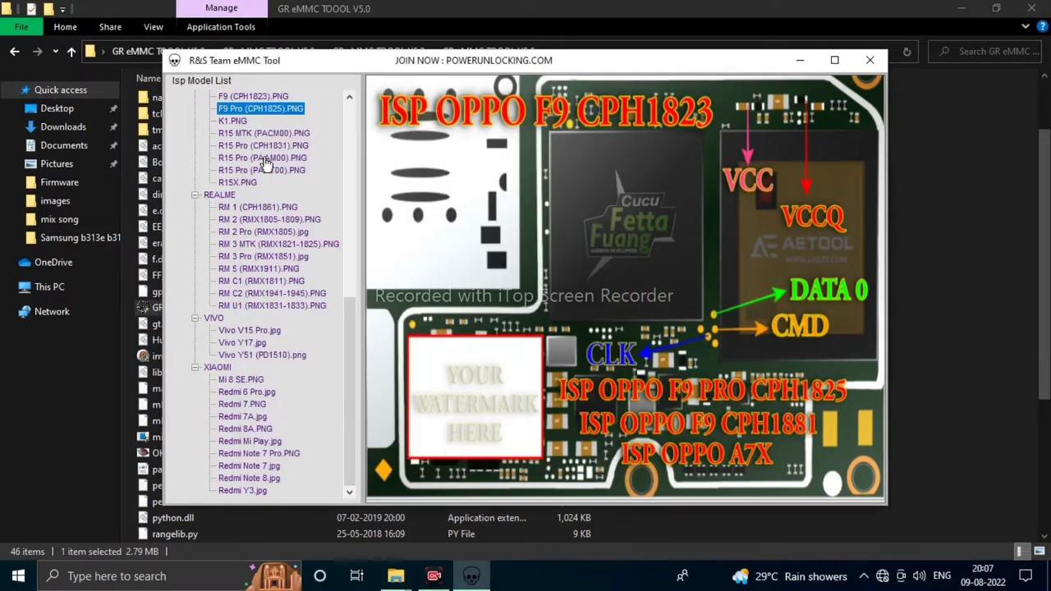
View the ISP pinout images for K1.PNG and Vivo V15 Pro.jpg, closing each image after viewing.
{"action": "left_click", "coordinate": [225, 123]}
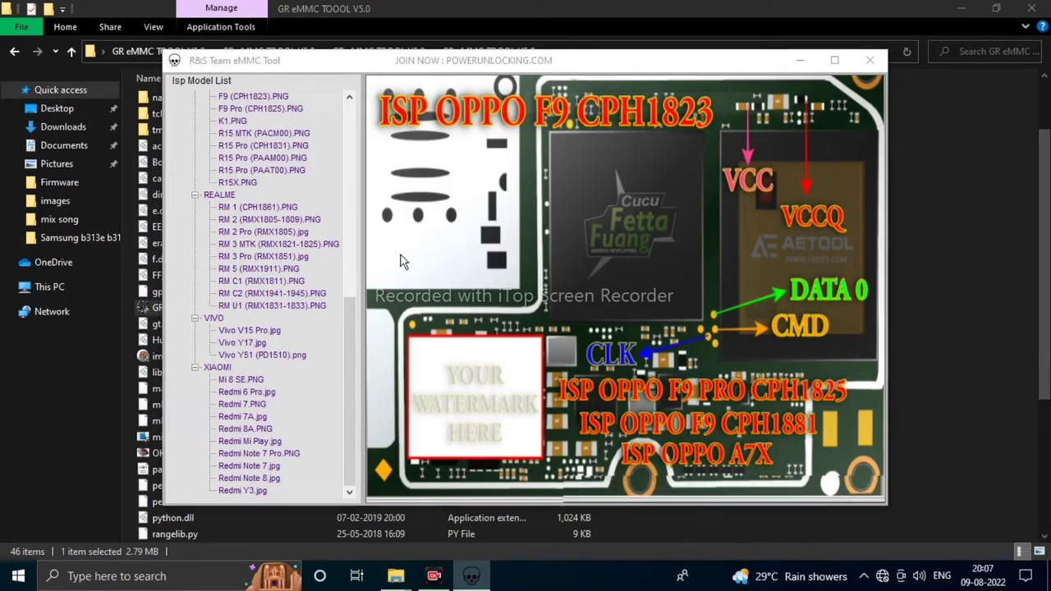
{"action": "double_click", "coordinate": [225, 123]}
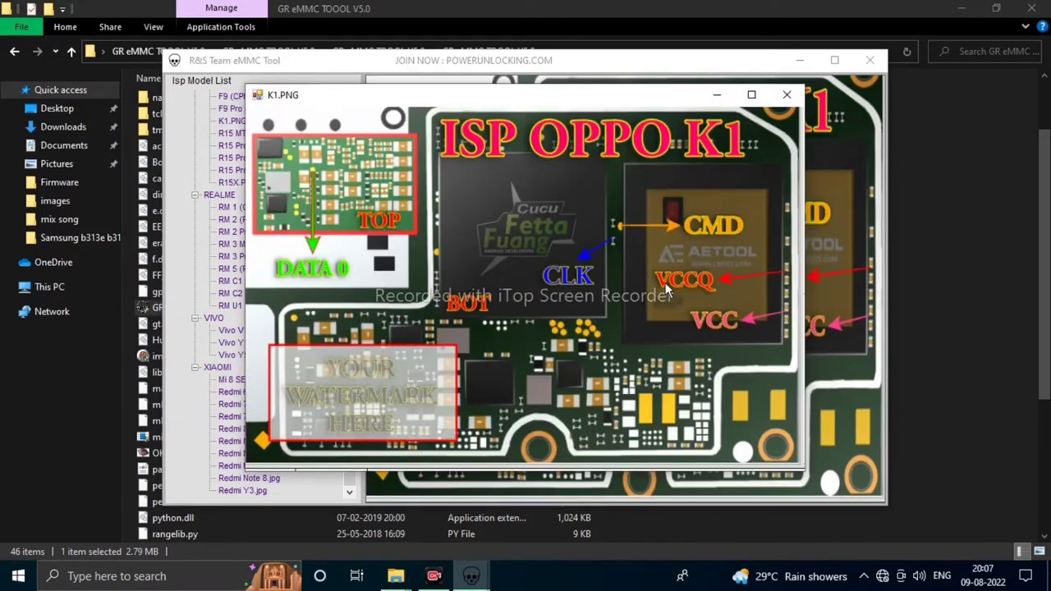
{"action": "left_click", "coordinate": [784, 96]}
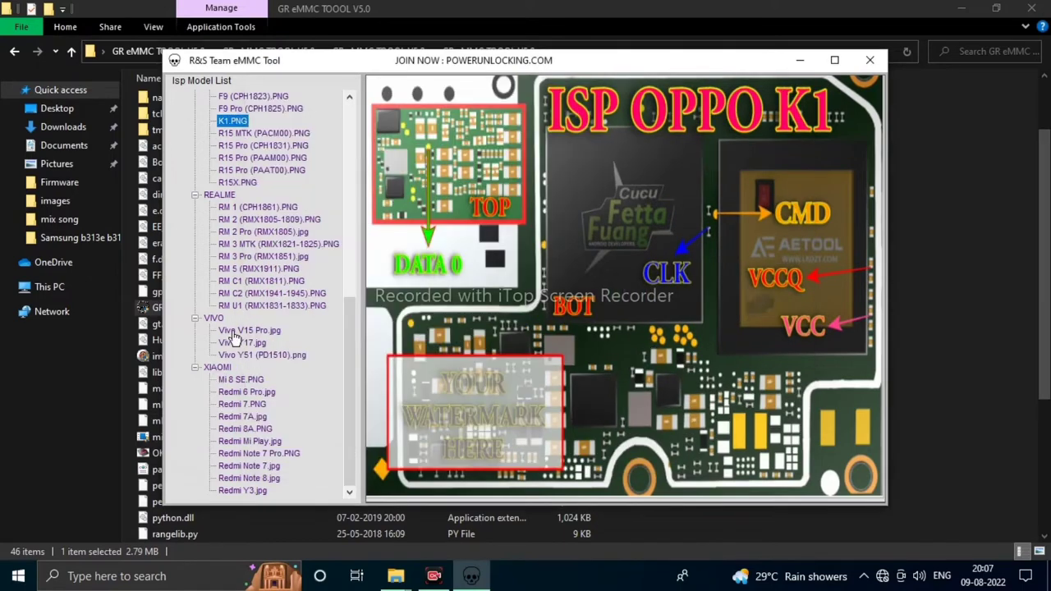
{"action": "double_click", "coordinate": [239, 331]}
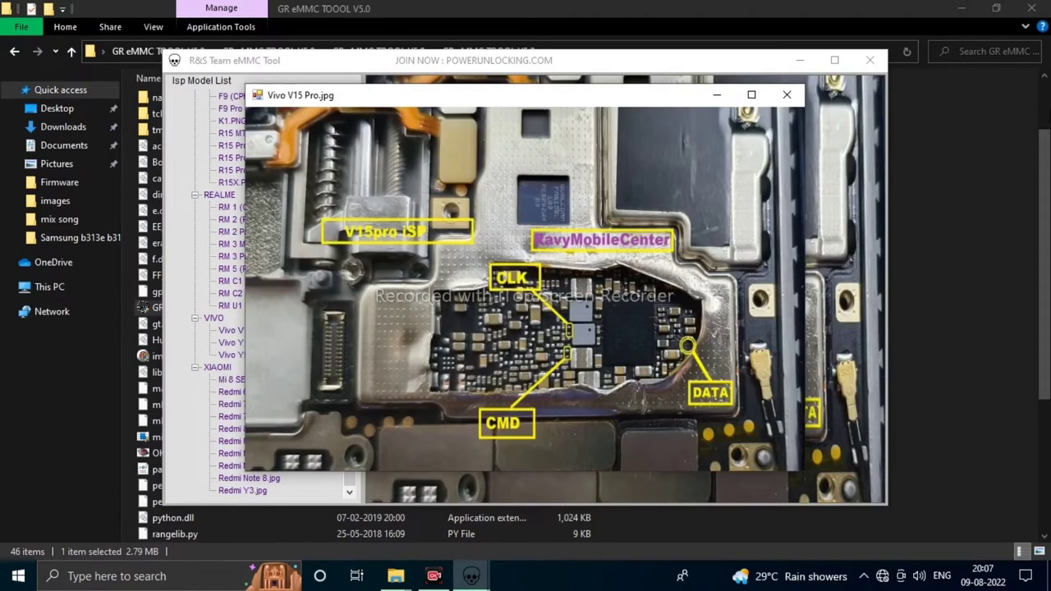
{"action": "left_click", "coordinate": [787, 97]}
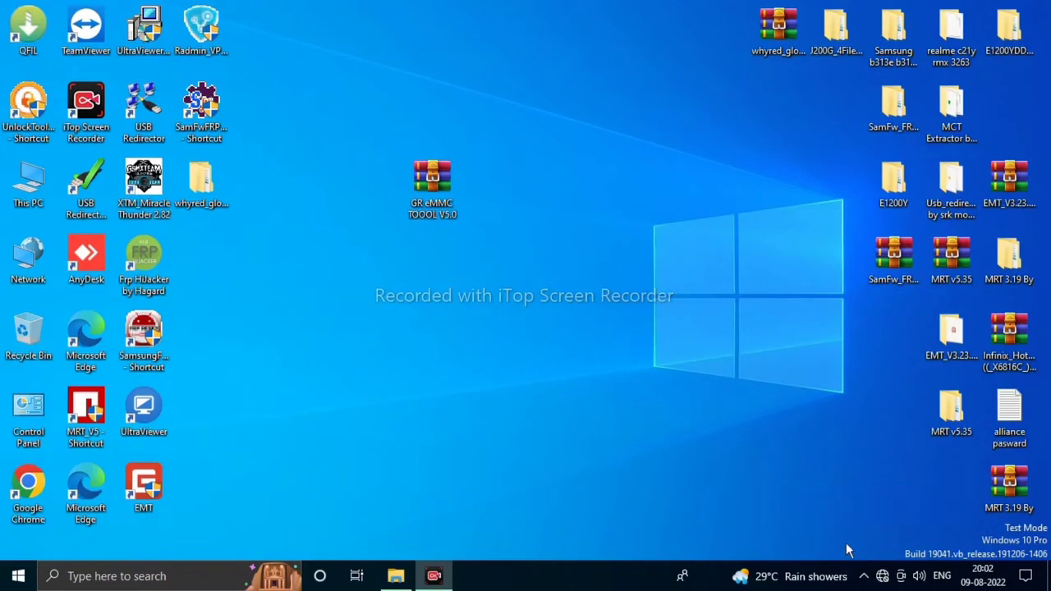
Extract the GR eMMC TOOOL V5.0 archive to a desktop folder of the same name, supplying the archive password.
{"action": "right_click", "coordinate": [433, 205]}
{"action": "left_click", "coordinate": [497, 234]}
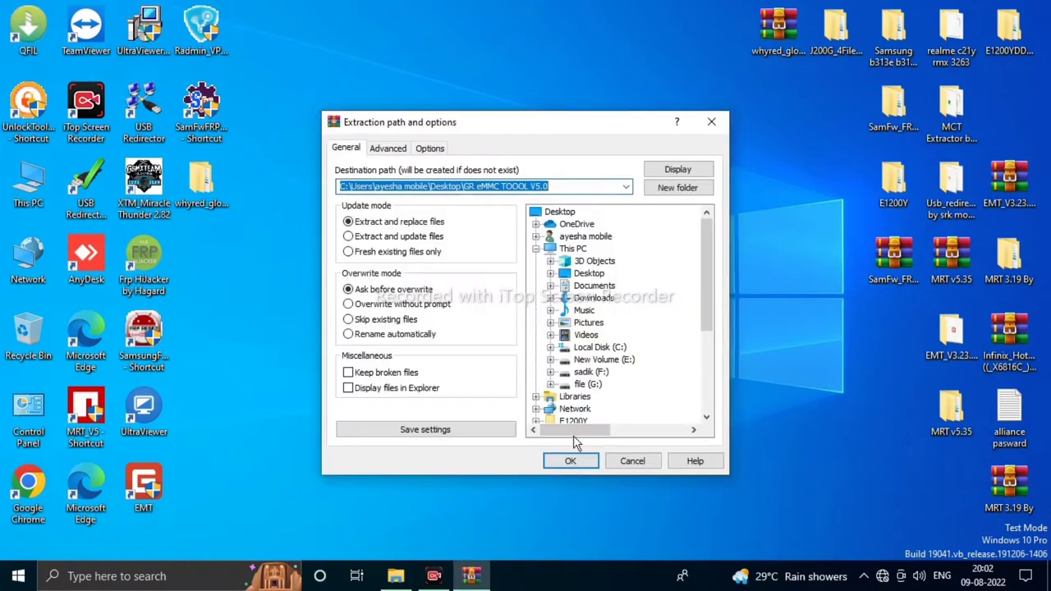
{"action": "left_click", "coordinate": [572, 462]}
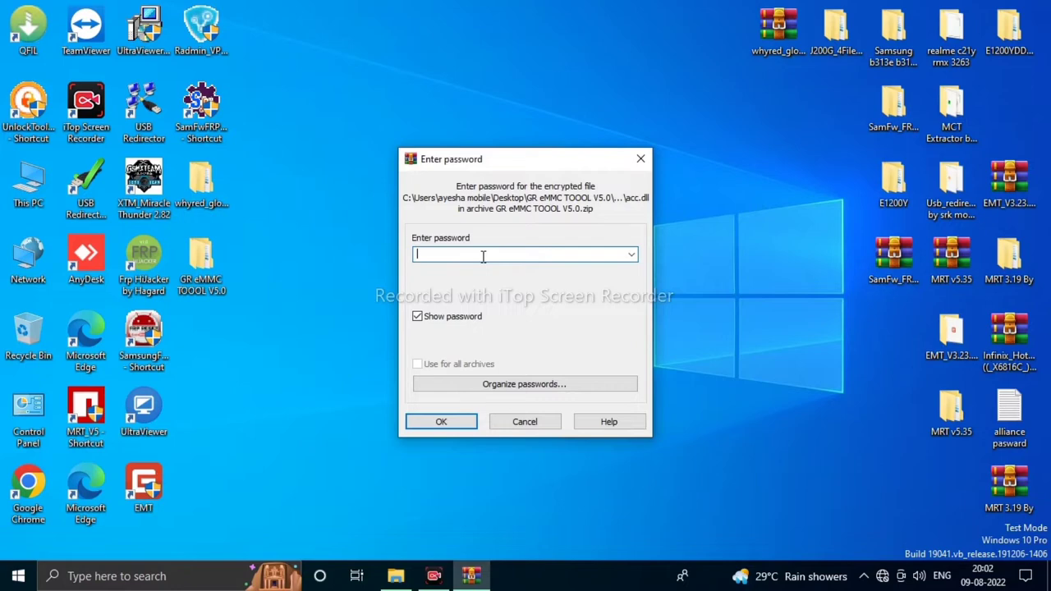
{"action": "left_click", "coordinate": [452, 421]}
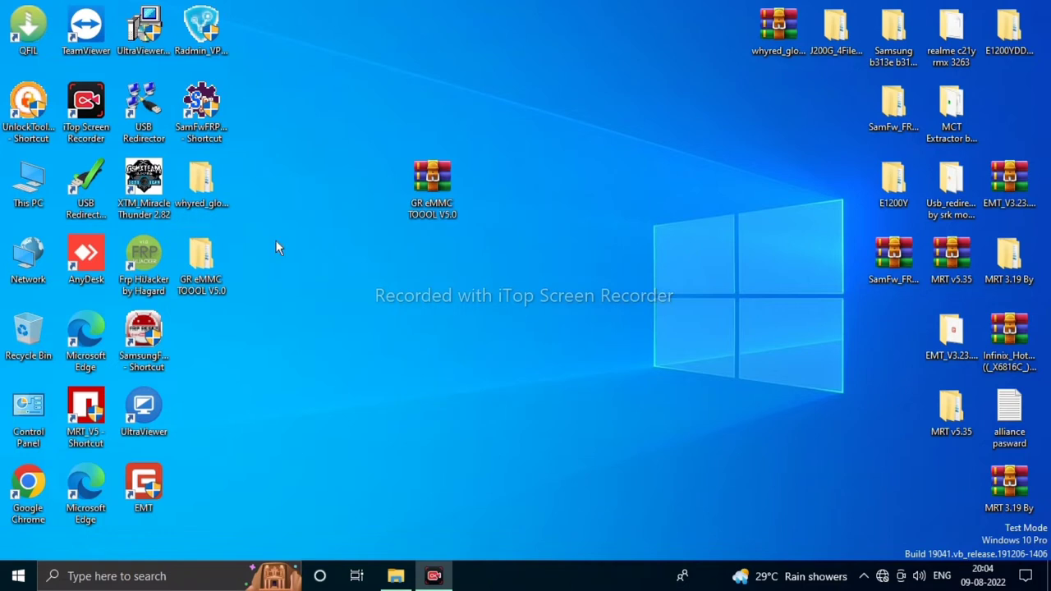
Place the extracted GR eMMC TOOOL V5.0 folder beside its archive on the desktop and open its innermost subfolder.
{"action": "left_click_drag", "start_coordinate": [184, 296], "coordinate": [545, 185]}
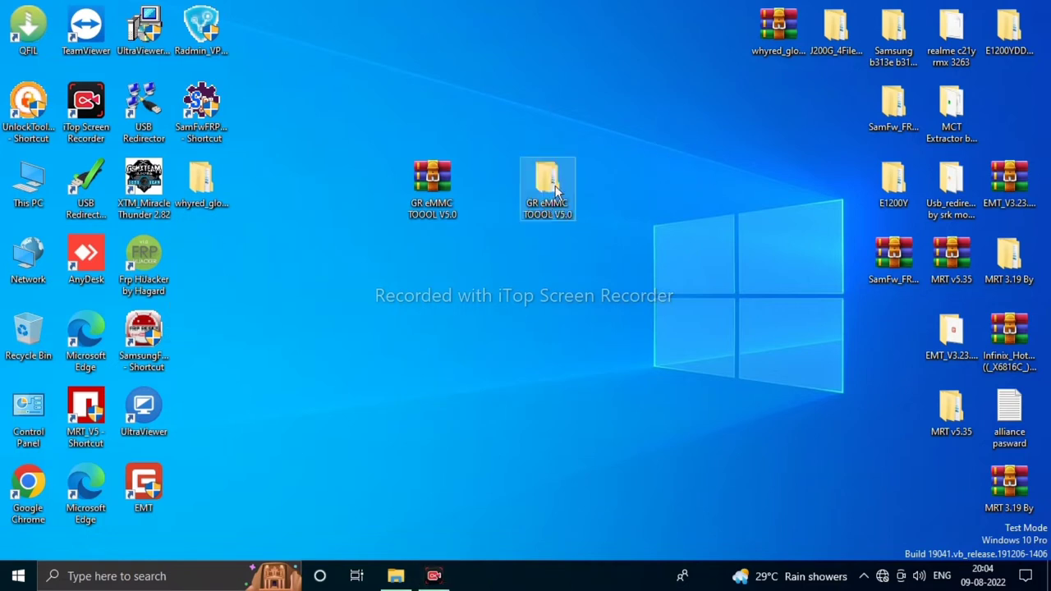
{"action": "double_click", "coordinate": [555, 190]}
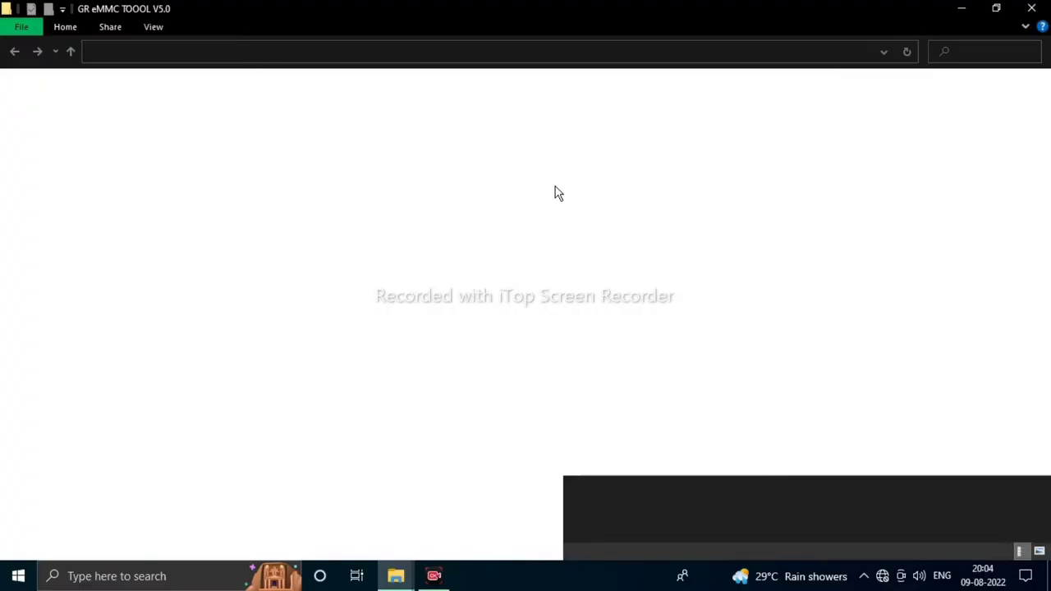
{"action": "left_click", "coordinate": [207, 97]}
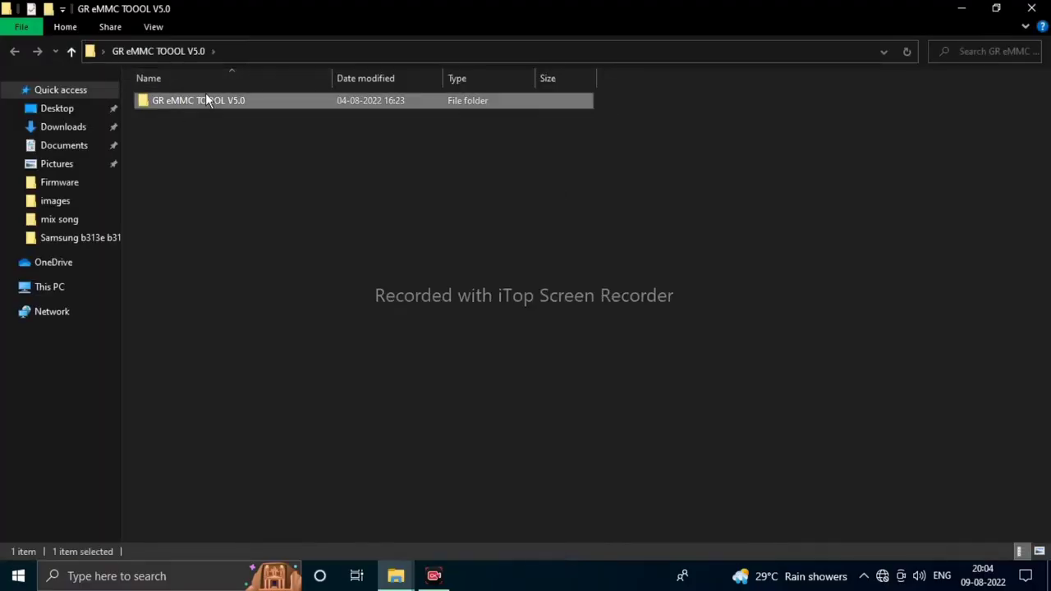
{"action": "double_click", "coordinate": [205, 99]}
{"action": "double_click", "coordinate": [206, 100]}
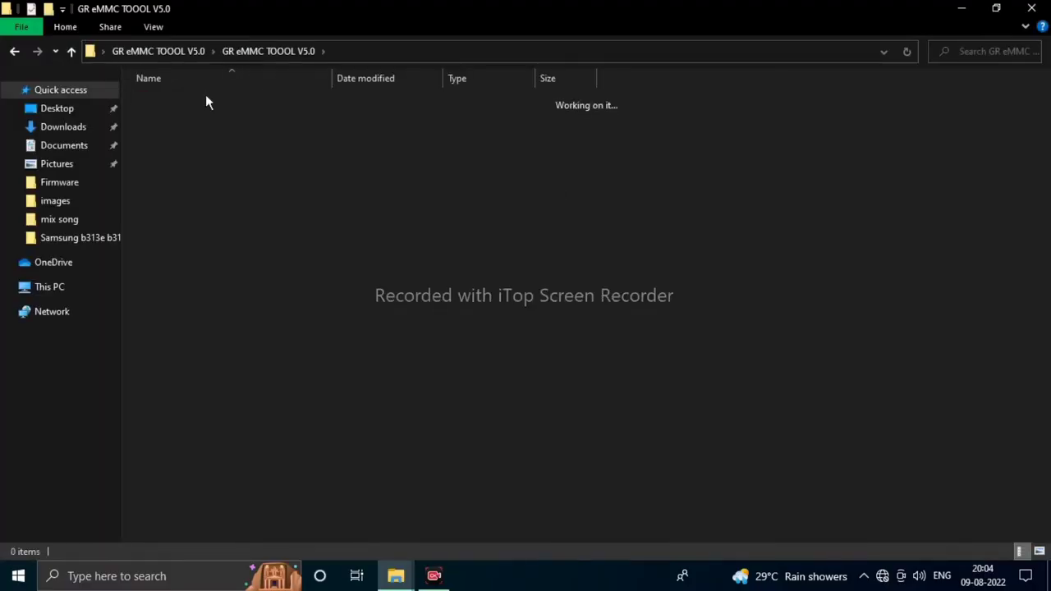
{"action": "left_click", "coordinate": [206, 99]}
{"action": "double_click", "coordinate": [205, 99]}
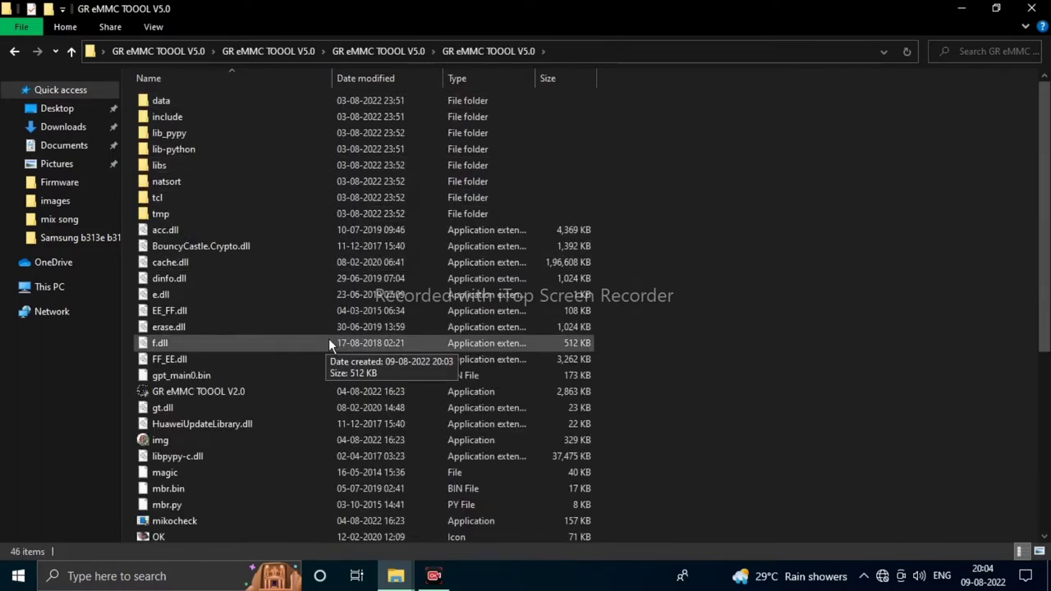
Run the GR eMMC TOOOL V2.0 application as administrator.
{"action": "scroll", "coordinate": [327, 373], "scroll_direction": "down", "scroll_amount": 2}
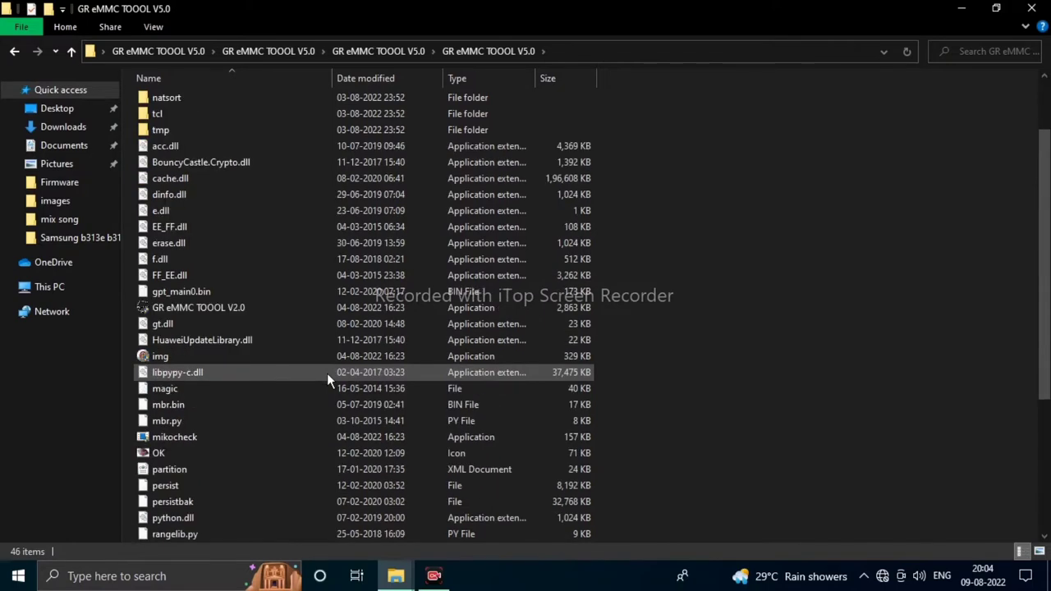
{"action": "left_click", "coordinate": [216, 304]}
{"action": "right_click", "coordinate": [216, 304]}
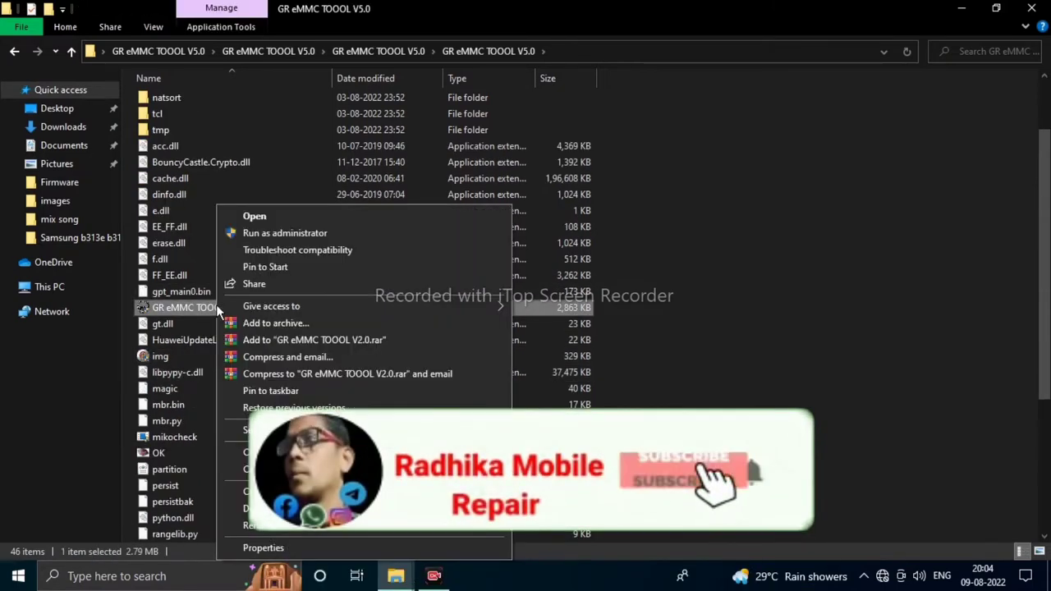
{"action": "left_click", "coordinate": [280, 233]}
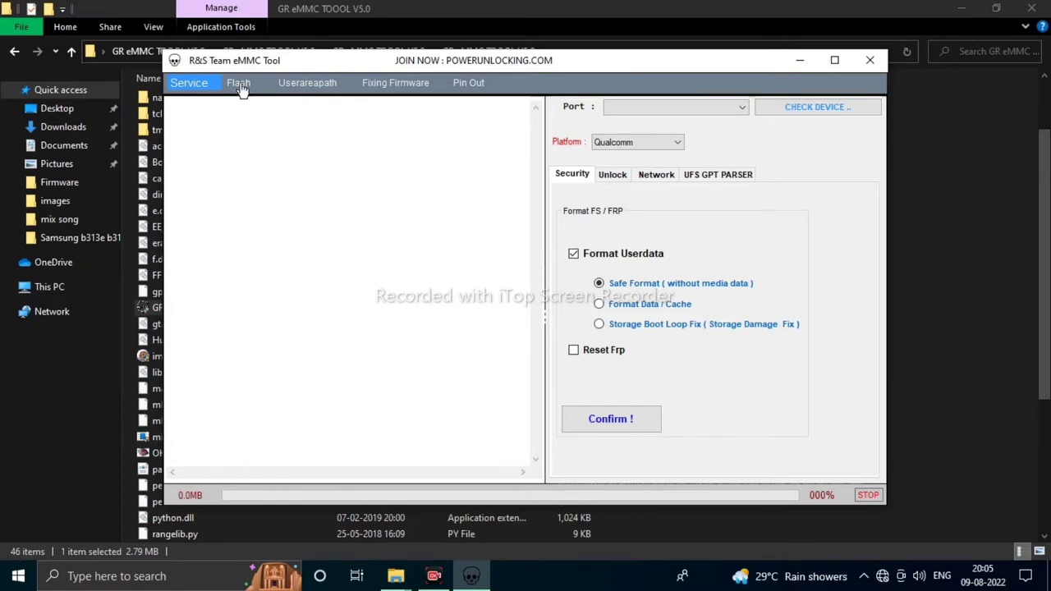
Set the service platform to MTK and the security options to Storage Boot Loop Fix with Reset Frp enabled.
{"action": "left_click", "coordinate": [604, 305]}
{"action": "left_click", "coordinate": [599, 326]}
{"action": "left_click", "coordinate": [575, 352]}
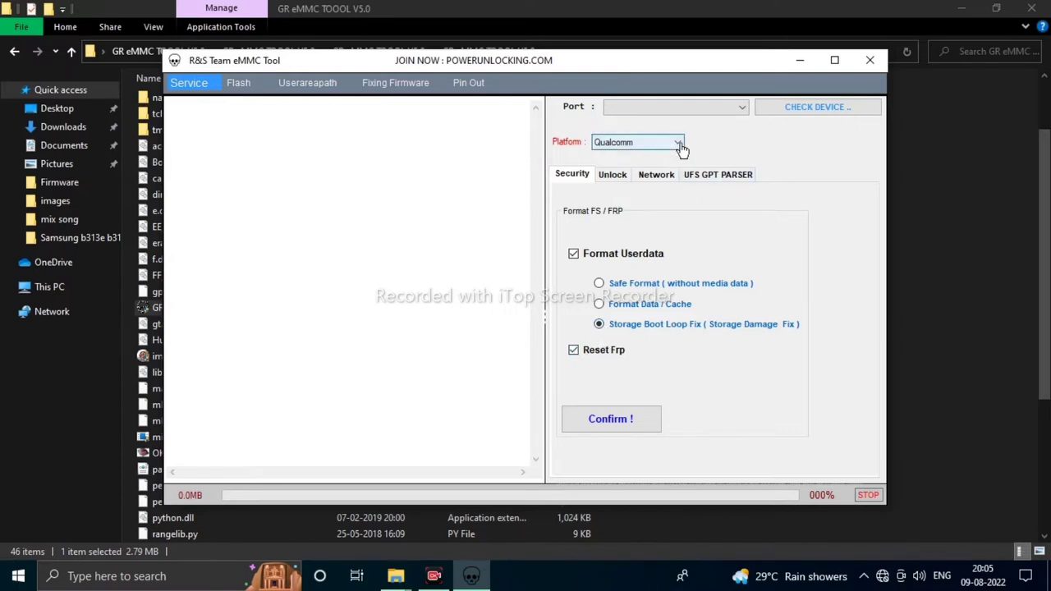
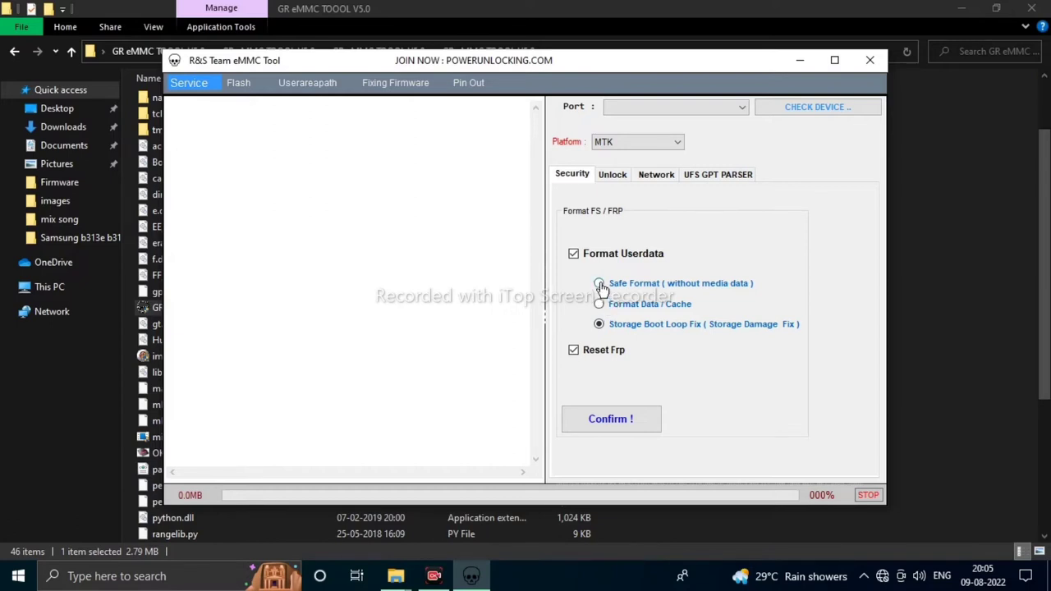
{"action": "left_click", "coordinate": [600, 284]}
{"action": "left_click", "coordinate": [599, 305]}
{"action": "left_click", "coordinate": [600, 324]}
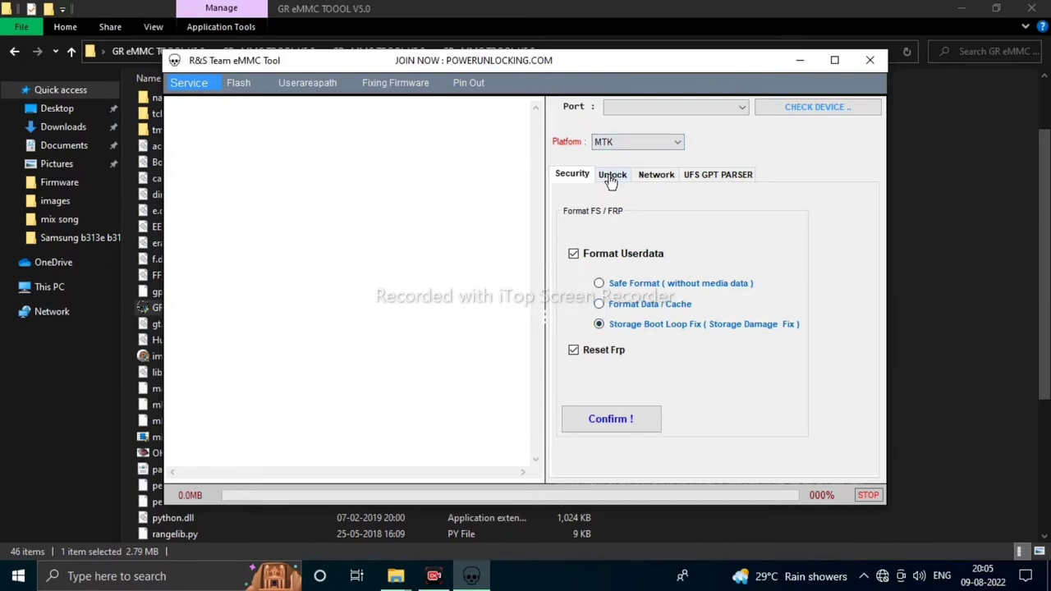
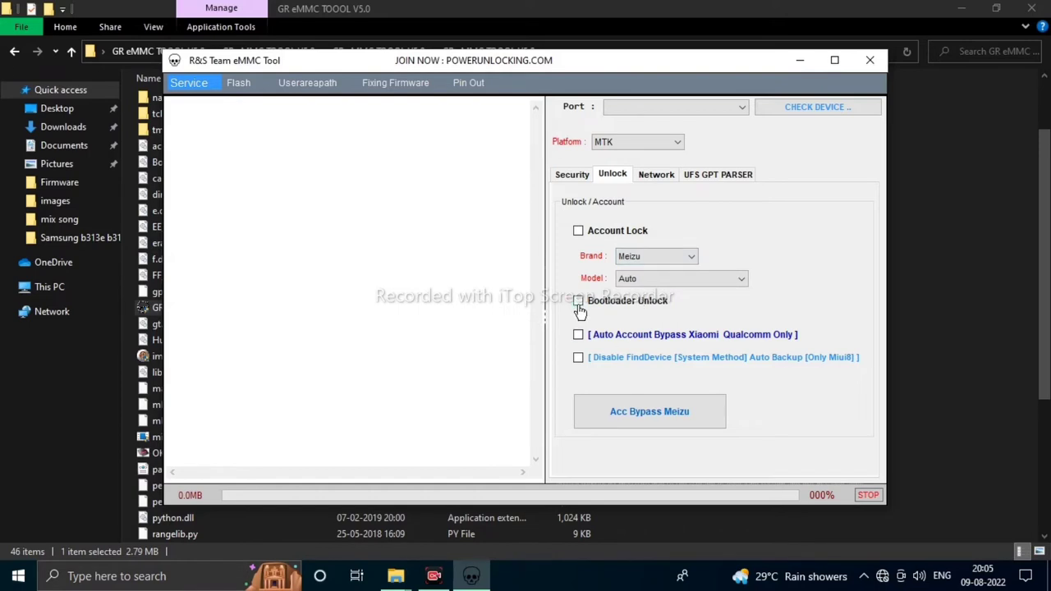
Enable Bootloader Unlock in the account unlock options.
{"action": "left_click", "coordinate": [578, 301]}
{"action": "left_click", "coordinate": [579, 303]}
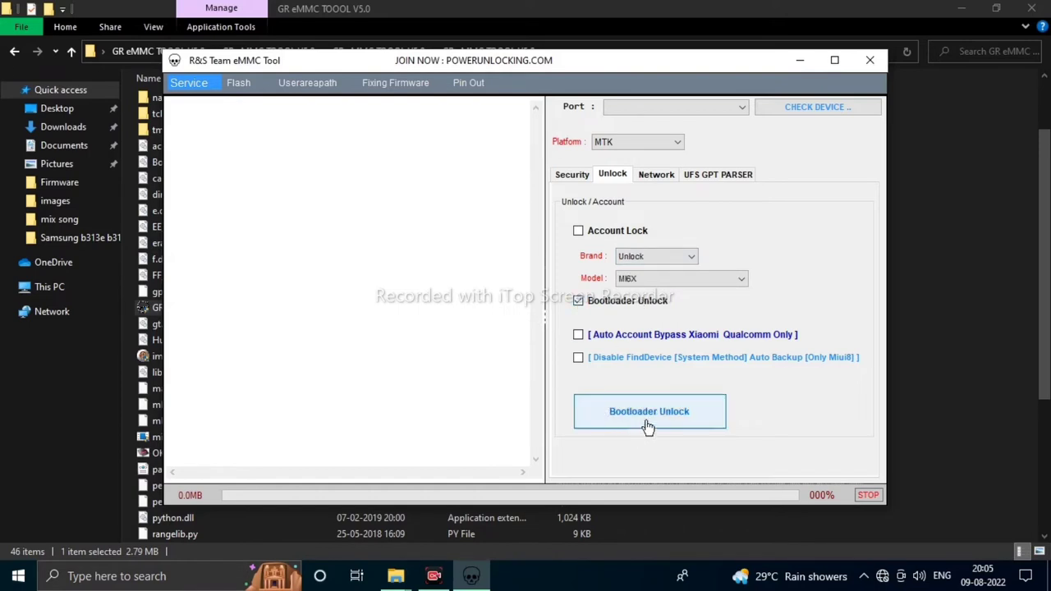
View the network repair and UFS GPT parser options and check for a connected device.
{"action": "left_click", "coordinate": [651, 176]}
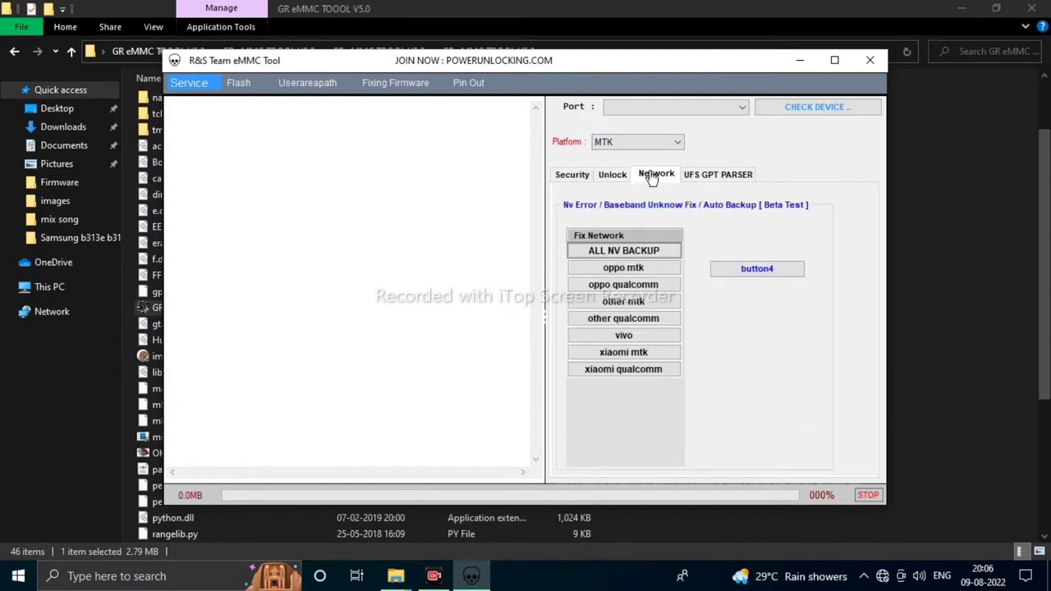
{"action": "left_click", "coordinate": [706, 177]}
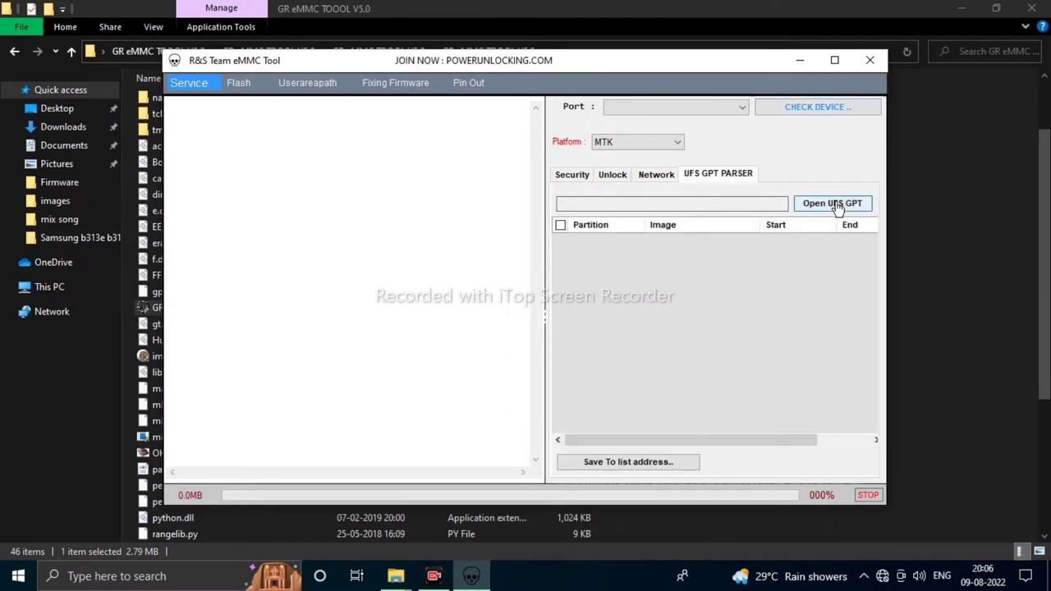
{"action": "left_click", "coordinate": [798, 112]}
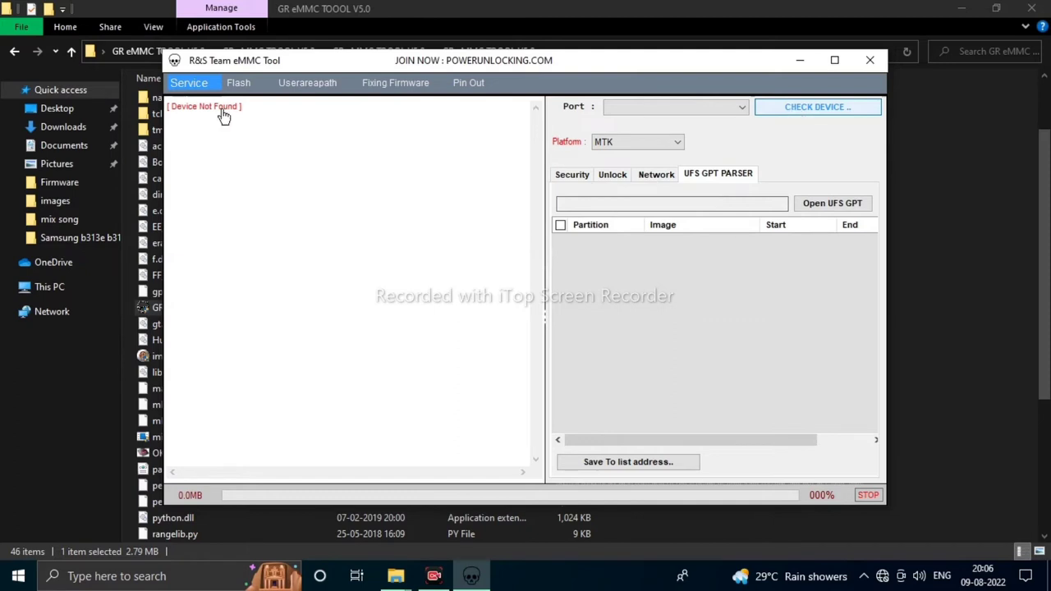
Set the platform to Qualcomm in the flash options and browse for a rawprogram0.xml file without loading one.
{"action": "left_click", "coordinate": [238, 88]}
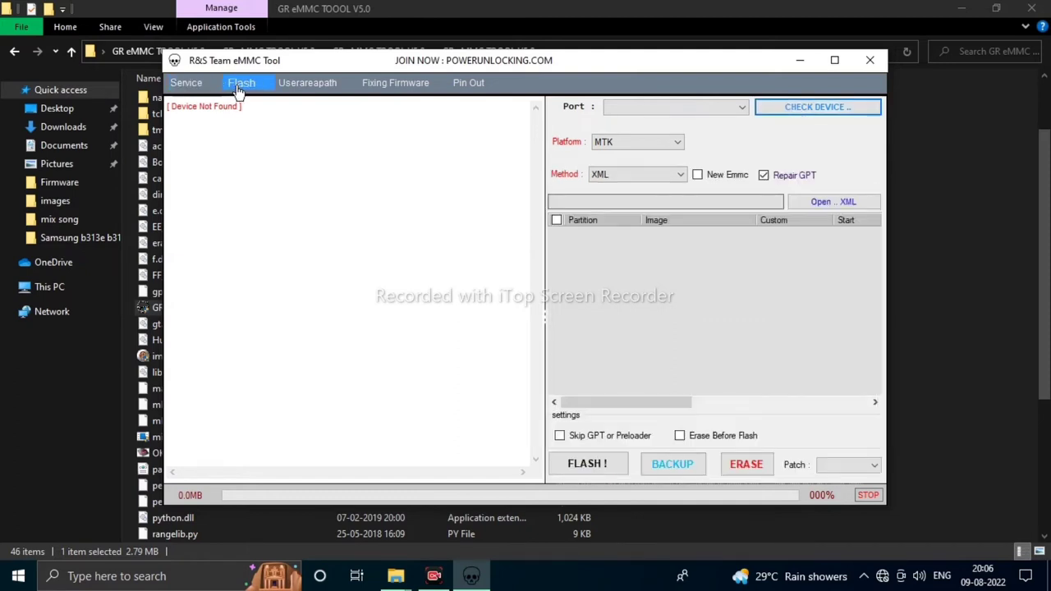
{"action": "left_click", "coordinate": [680, 145]}
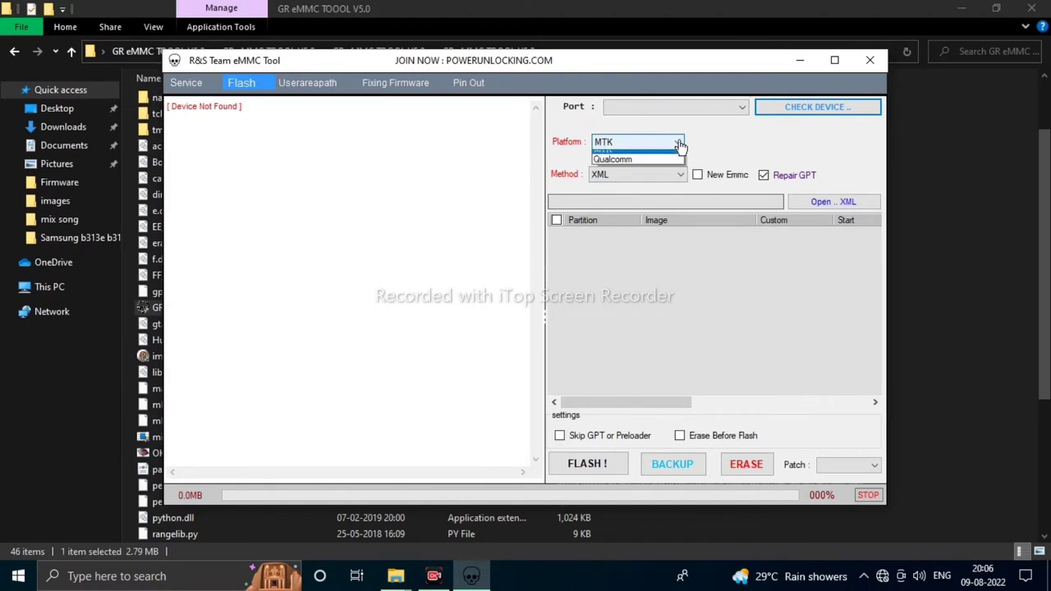
{"action": "left_click", "coordinate": [623, 168]}
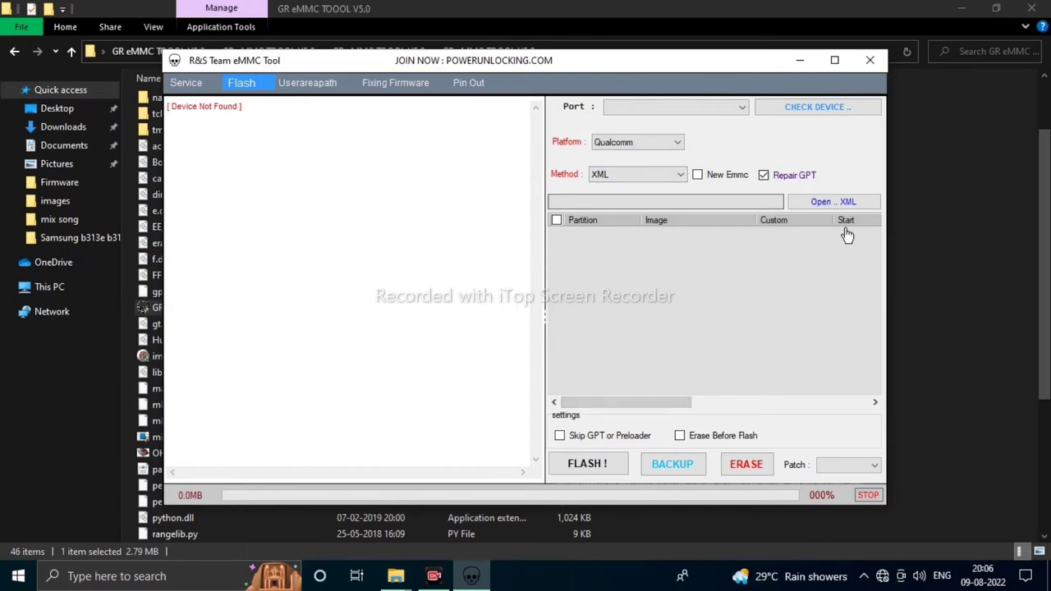
{"action": "left_click", "coordinate": [810, 202]}
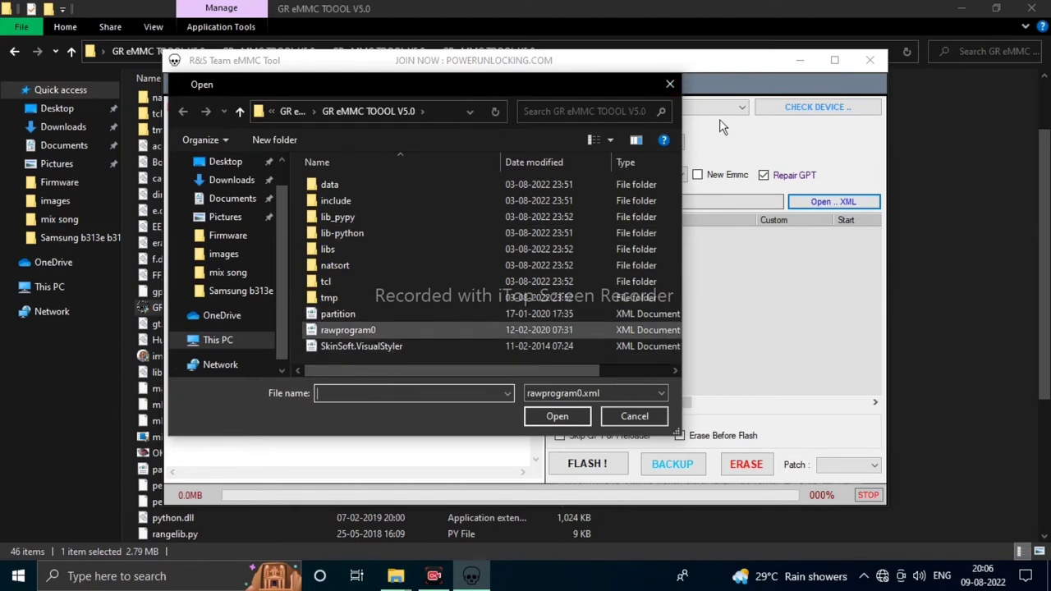
{"action": "left_click", "coordinate": [669, 83]}
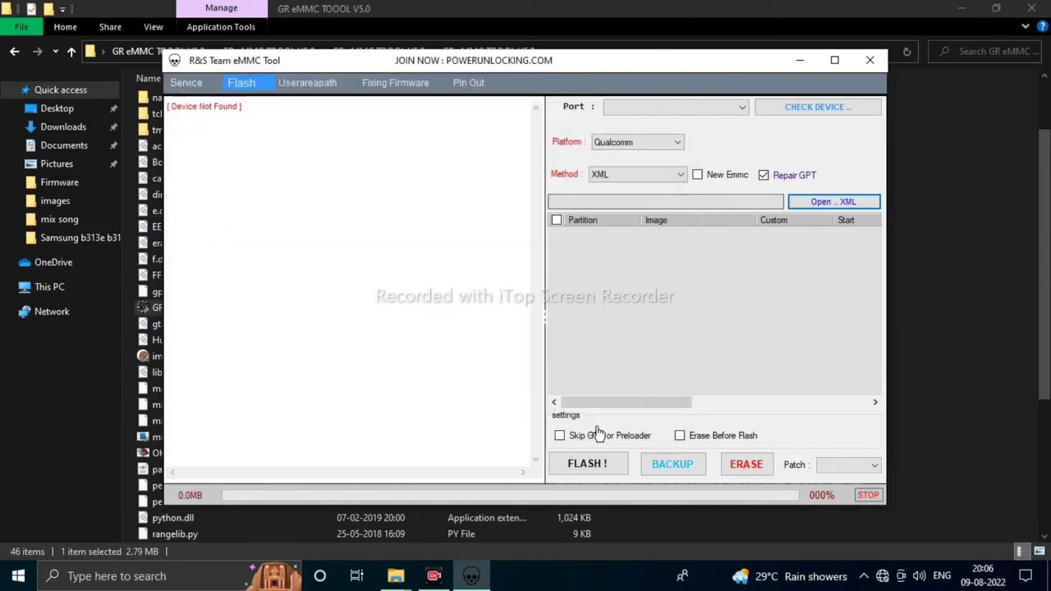
Set the platform in the flash options to MTK.
{"action": "left_click", "coordinate": [680, 143]}
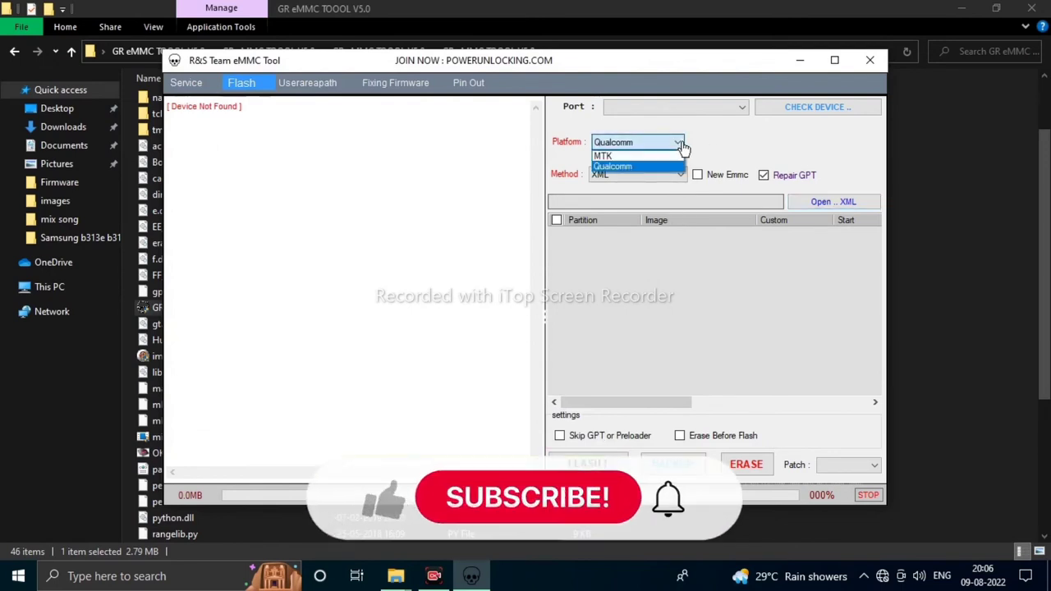
{"action": "left_click", "coordinate": [681, 146]}
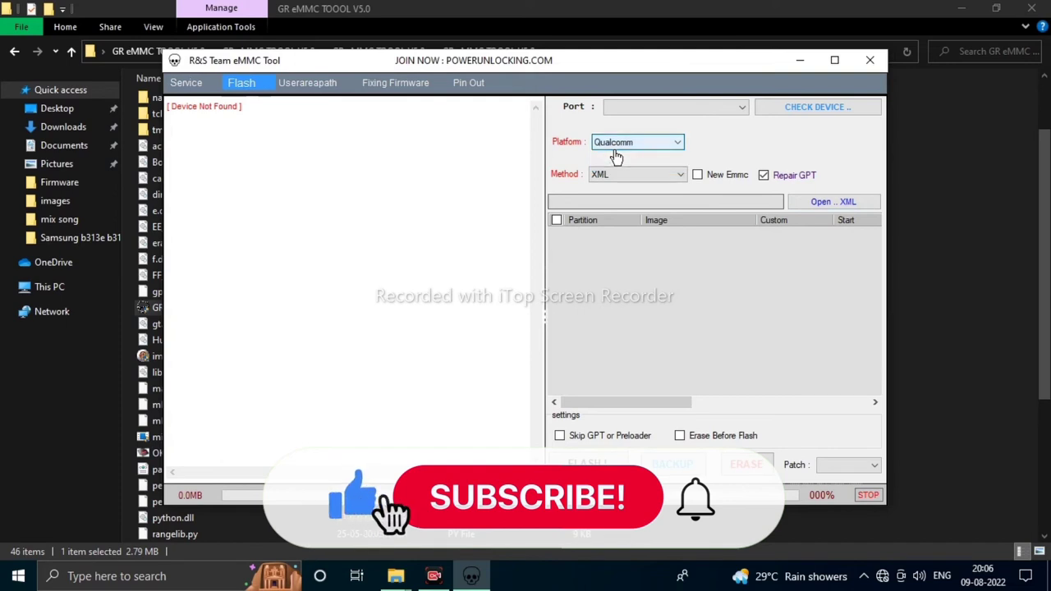
{"action": "left_click", "coordinate": [681, 146]}
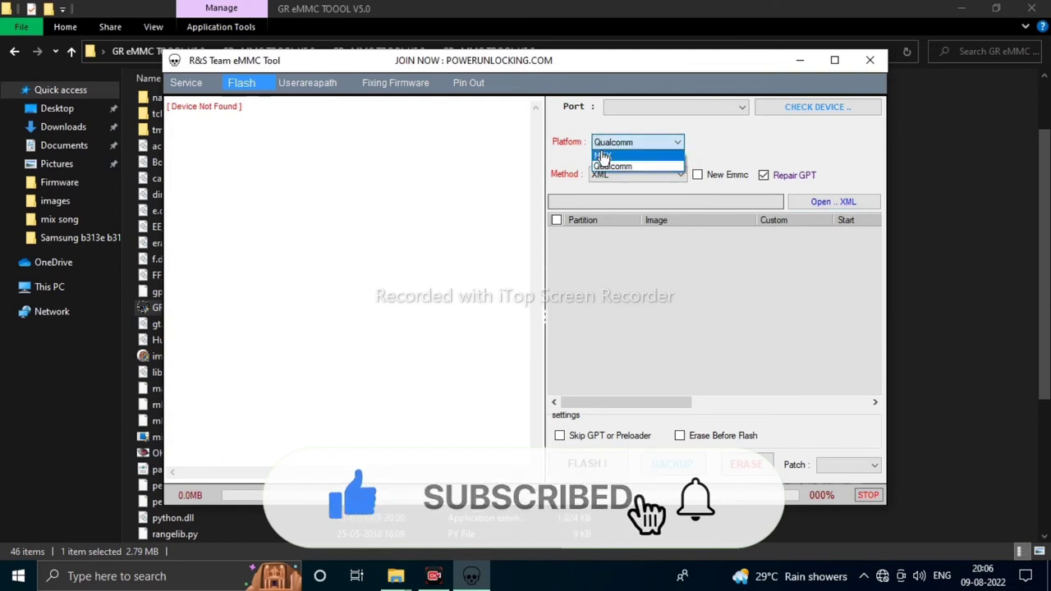
{"action": "left_click", "coordinate": [604, 157]}
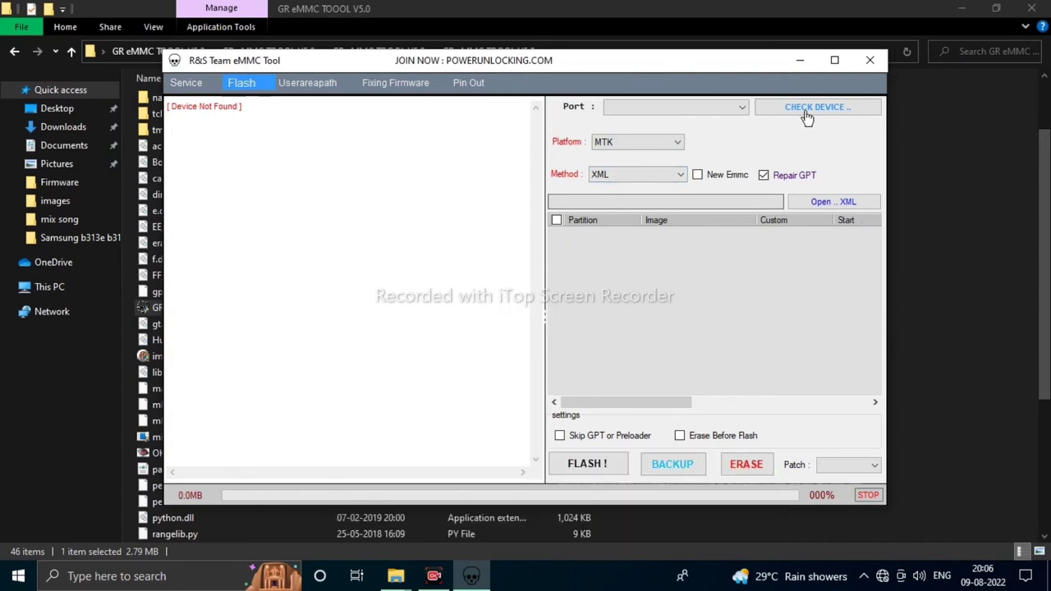
View the user area options and their available platforms, and open the firmware fixing options.
{"action": "left_click", "coordinate": [312, 85]}
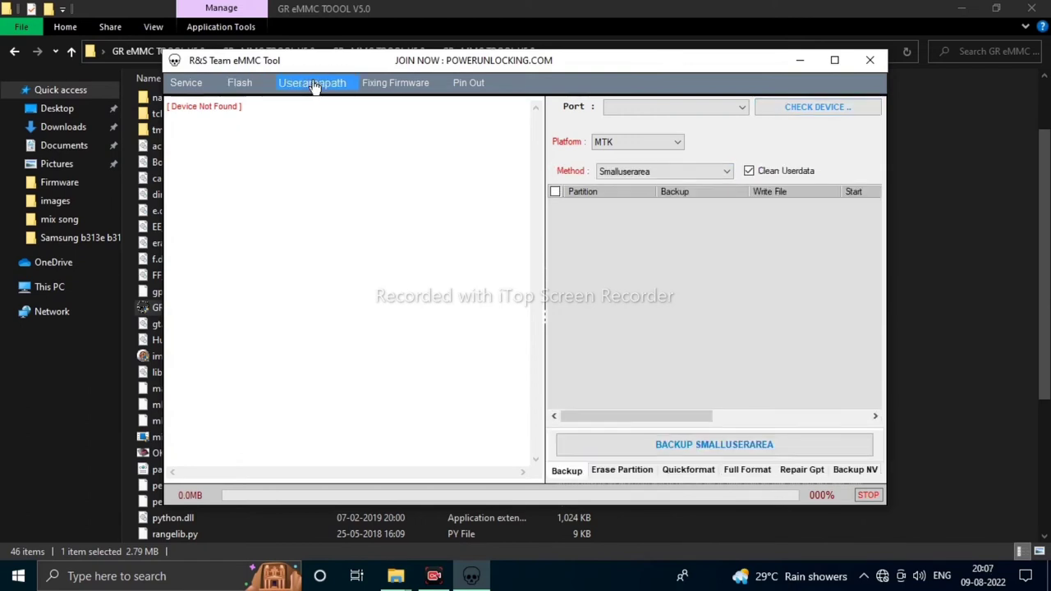
{"action": "left_click", "coordinate": [678, 145]}
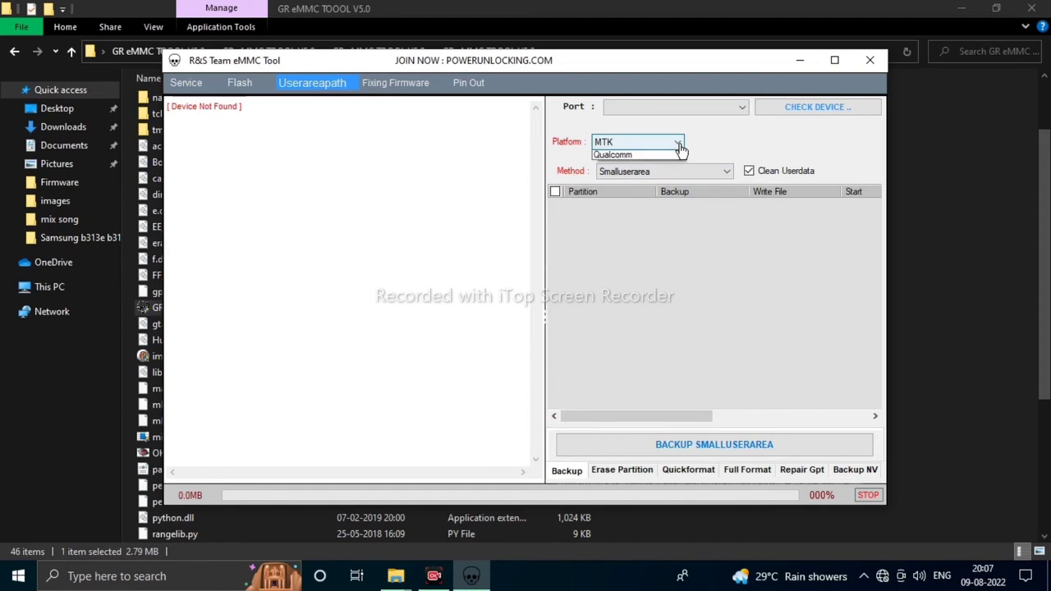
{"action": "left_click", "coordinate": [680, 148]}
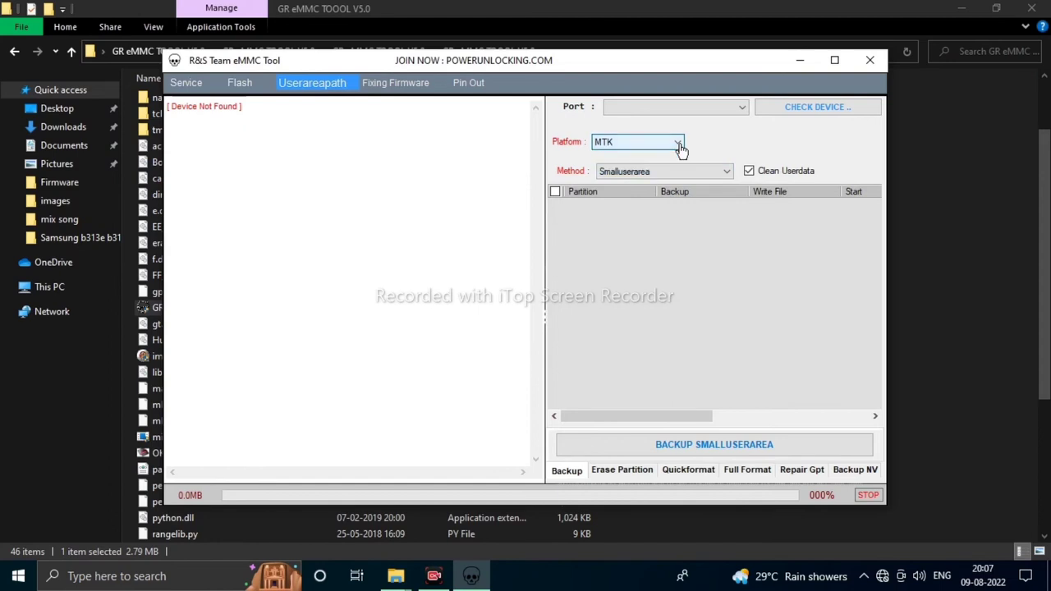
{"action": "left_click", "coordinate": [387, 93]}
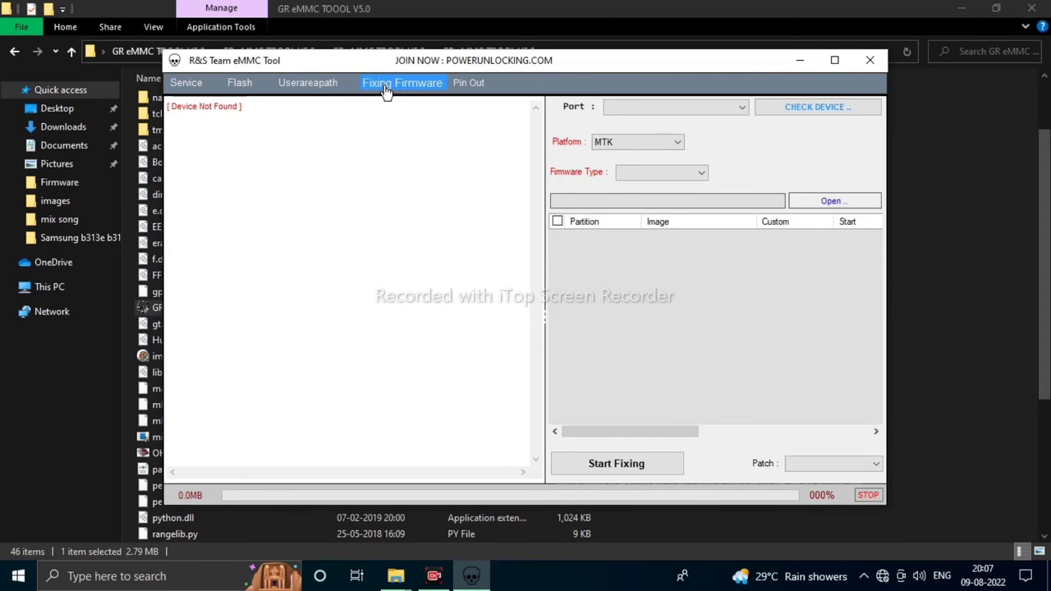
View the ISP pinout images for the Oppo F9 (CPH1823) and F9 Pro (CPH1825), closing each one.
{"action": "left_click", "coordinate": [472, 86]}
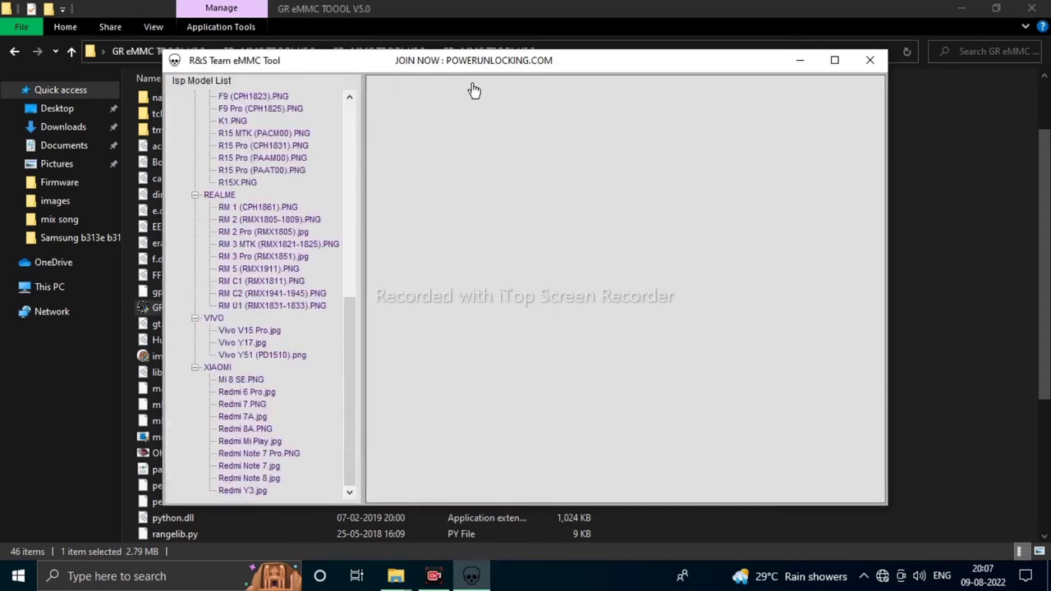
{"action": "double_click", "coordinate": [260, 99]}
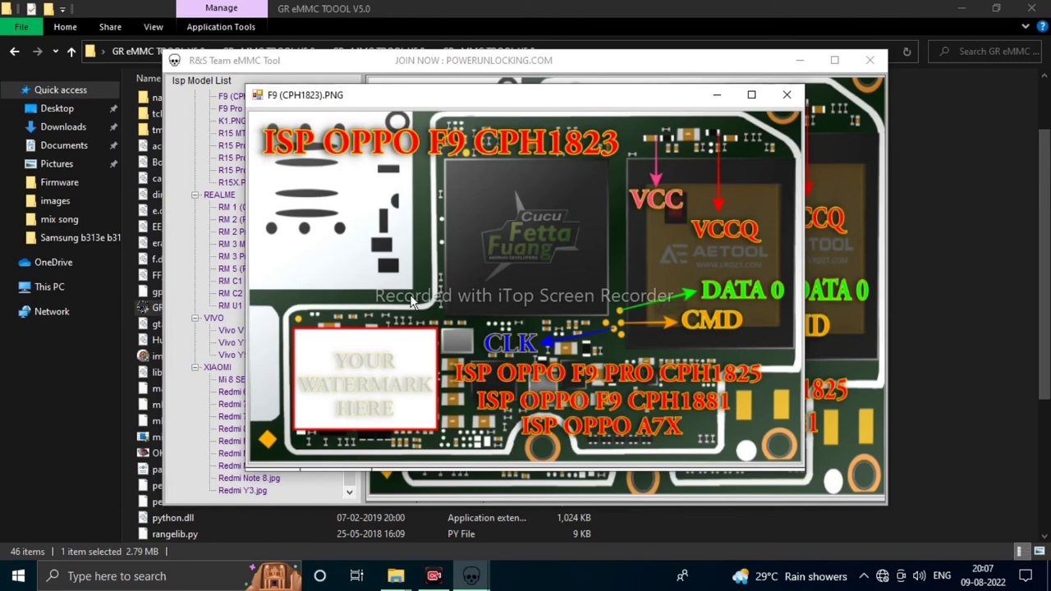
{"action": "left_click", "coordinate": [786, 94]}
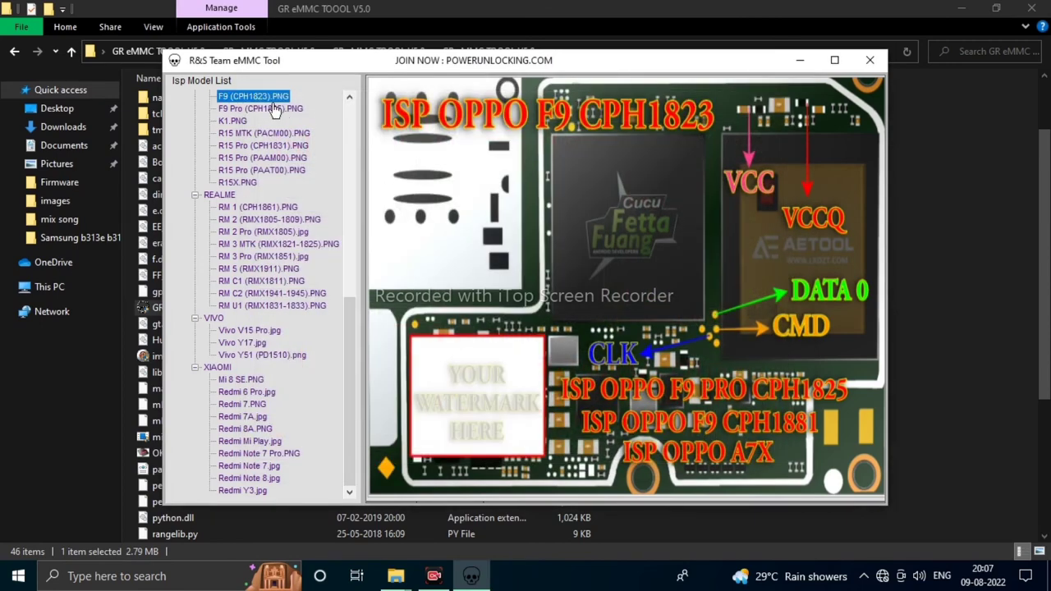
{"action": "double_click", "coordinate": [273, 108]}
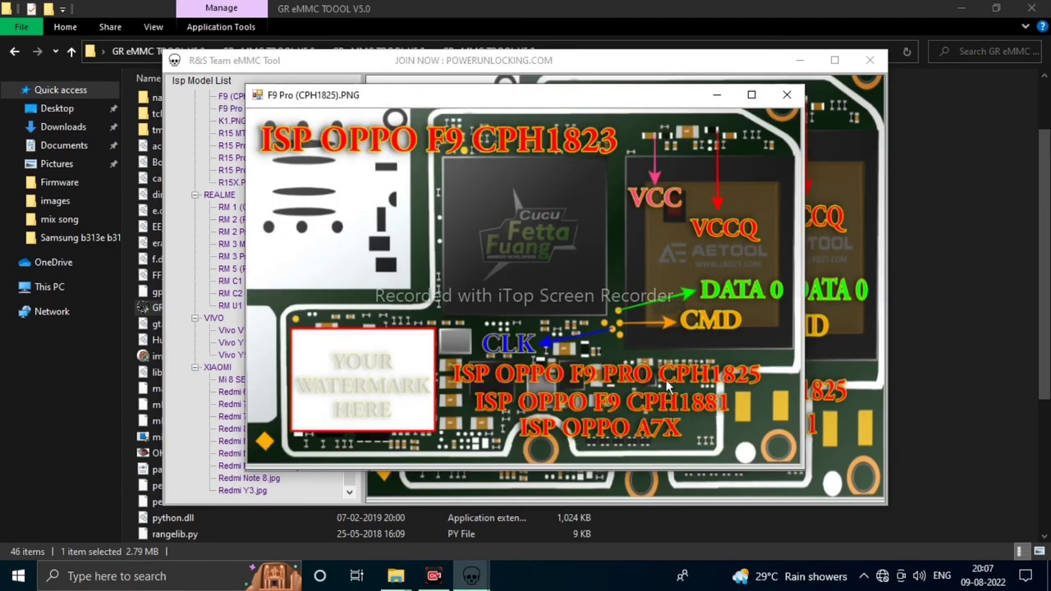
{"action": "left_click", "coordinate": [788, 97]}
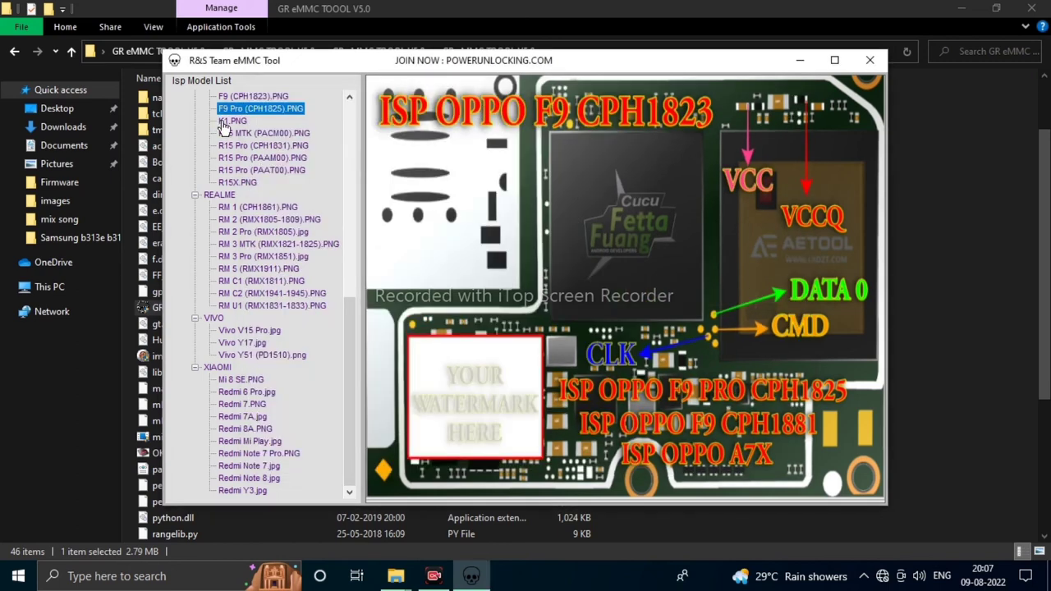
View the ISP pinout images for the Oppo K1 and Vivo V15 Pro, closing each one.
{"action": "left_click", "coordinate": [223, 122]}
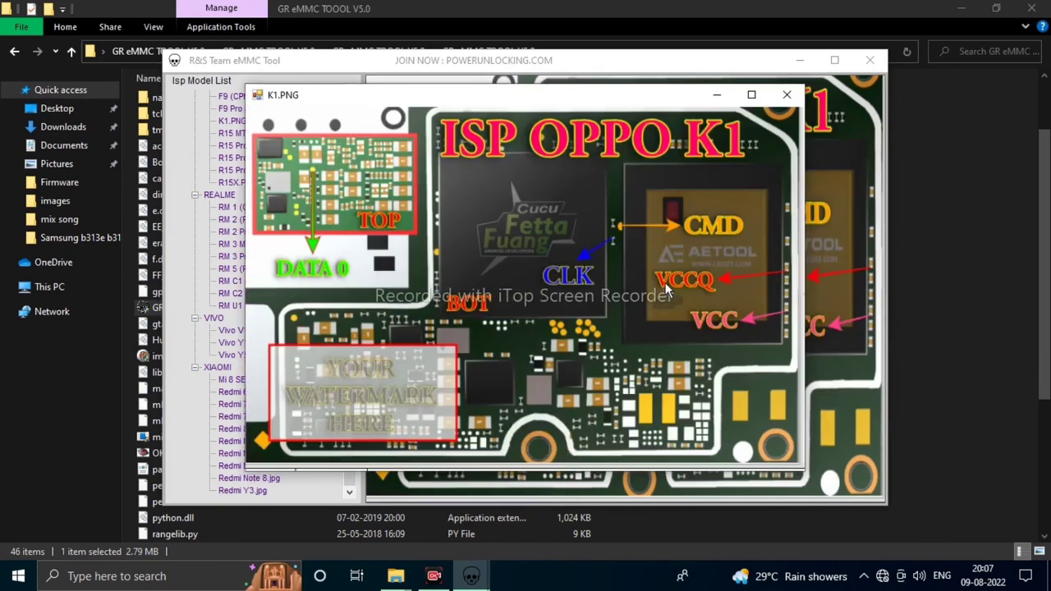
{"action": "left_click", "coordinate": [785, 97]}
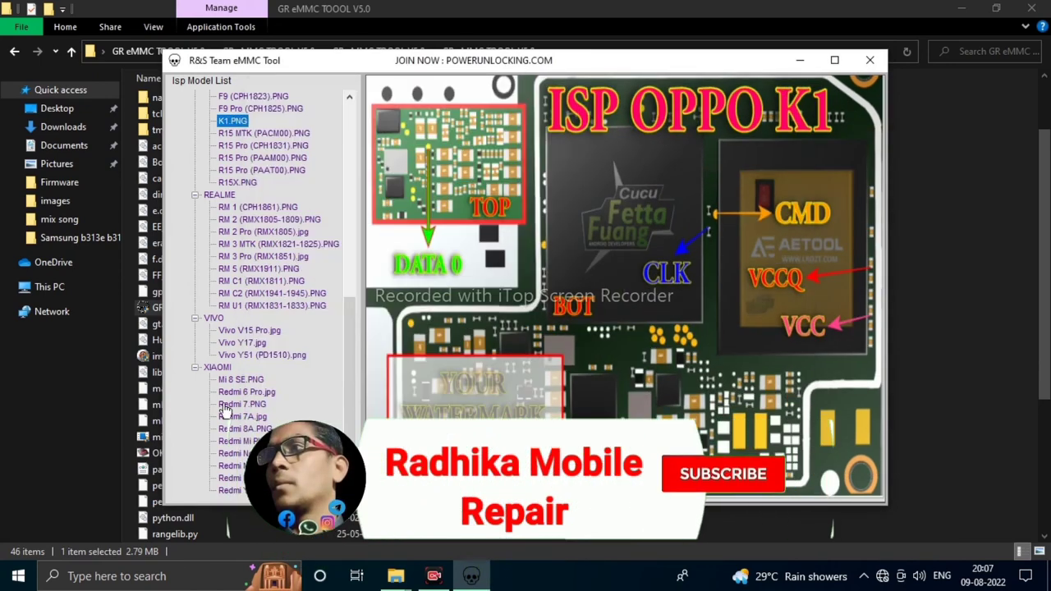
{"action": "left_click", "coordinate": [234, 332]}
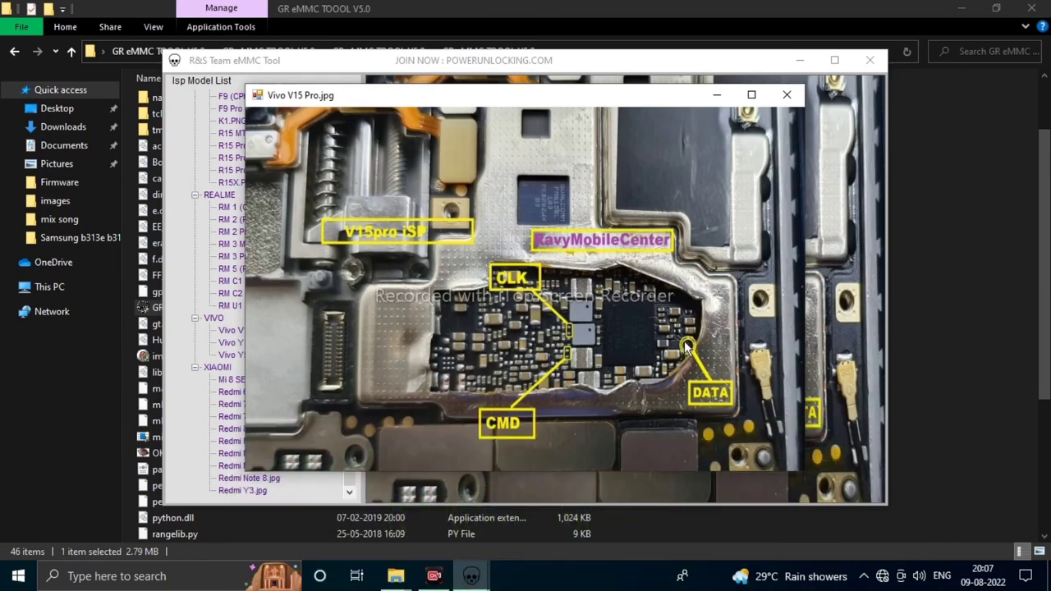
{"action": "left_click", "coordinate": [787, 97]}
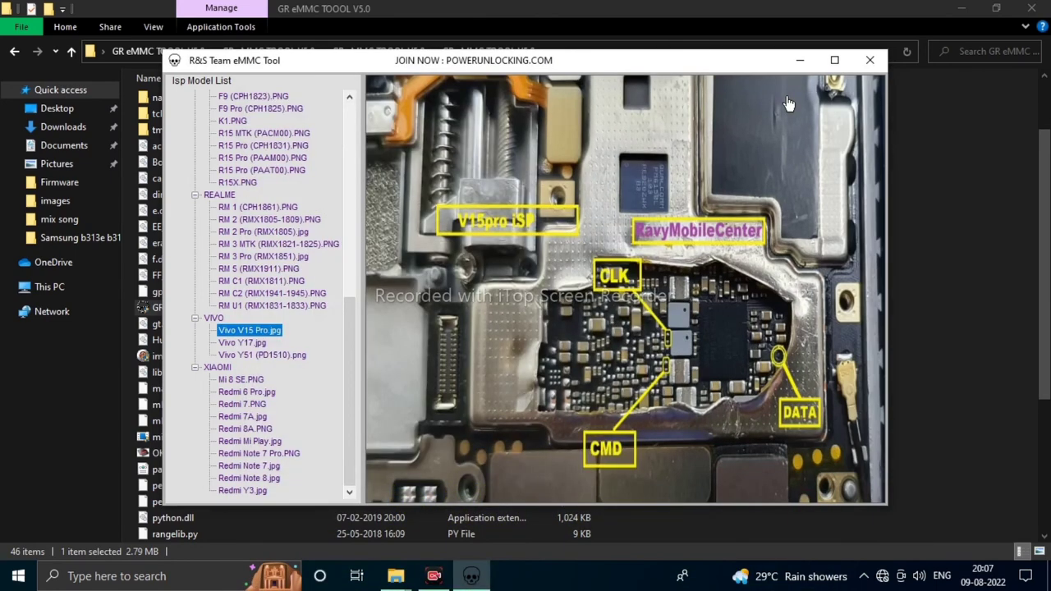